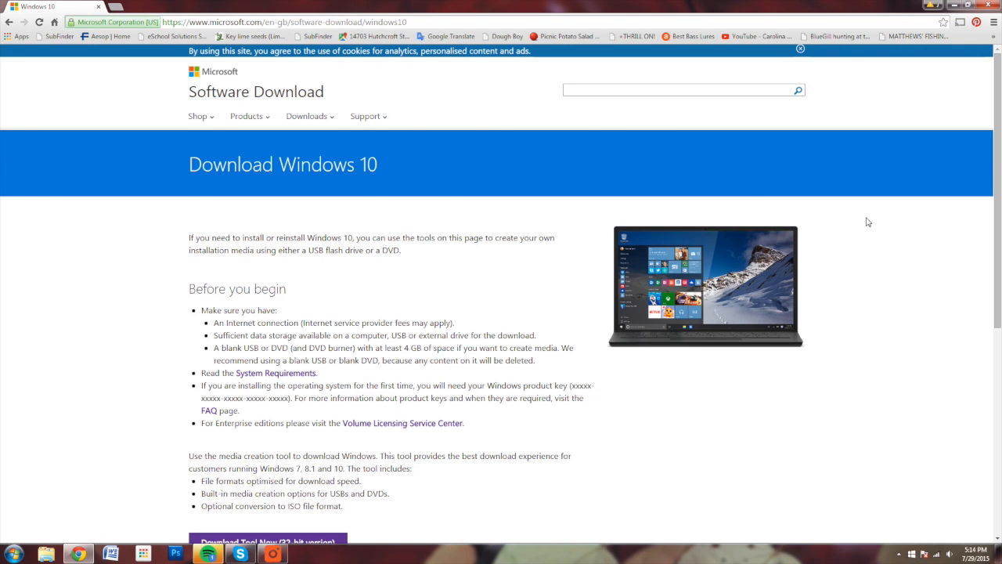
pyautogui.scroll(-2, 868, 222)
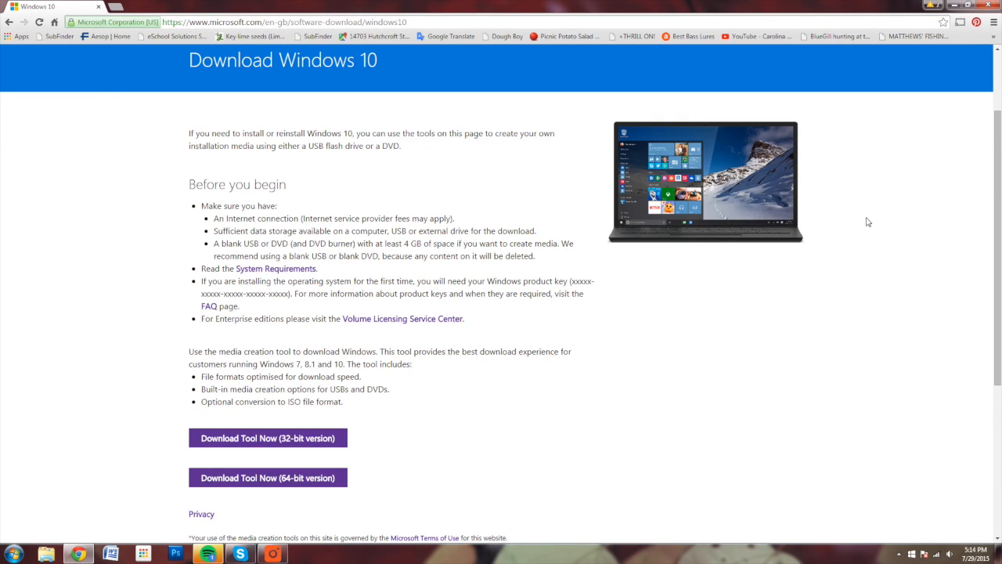
pyautogui.scroll(-1, 868, 222)
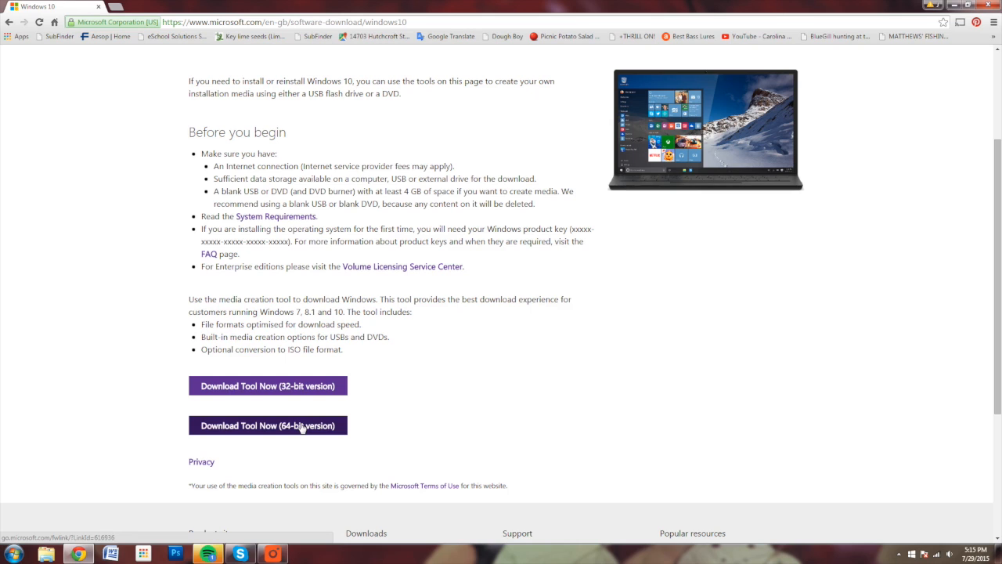
# - Download the 64-bit MediaCreationToolx64.exe and launch it from the download bar
pyautogui.click(301, 428)
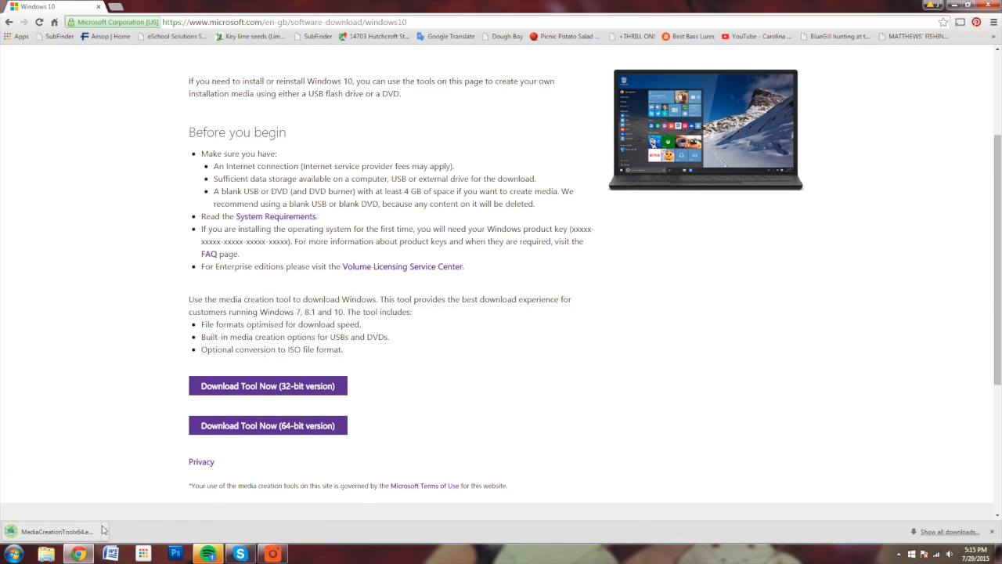
pyautogui.click(103, 531)
# - Choose 'Create installation media for another PC' and continue to the language and edition page
pyautogui.click(130, 470)
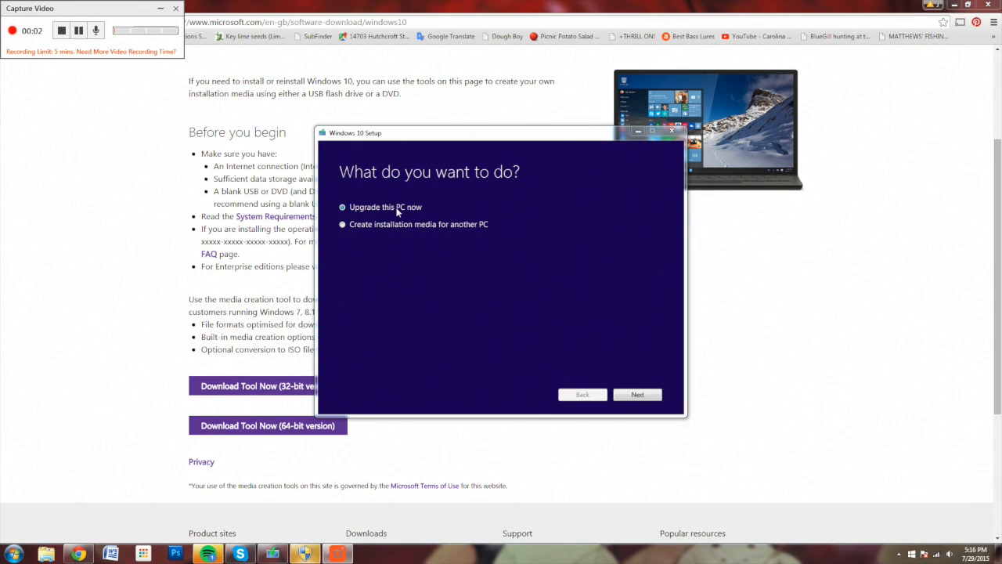
pyautogui.click(403, 229)
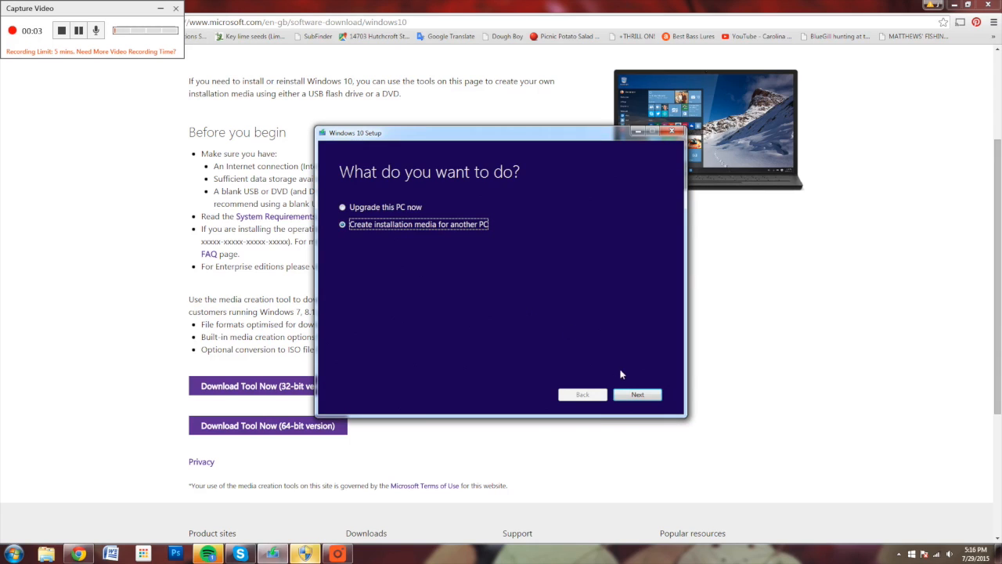
pyautogui.click(638, 394)
# - Select English (United States), Windows 10 Home edition and 64-bit (x64) architecture
pyautogui.click(447, 215)
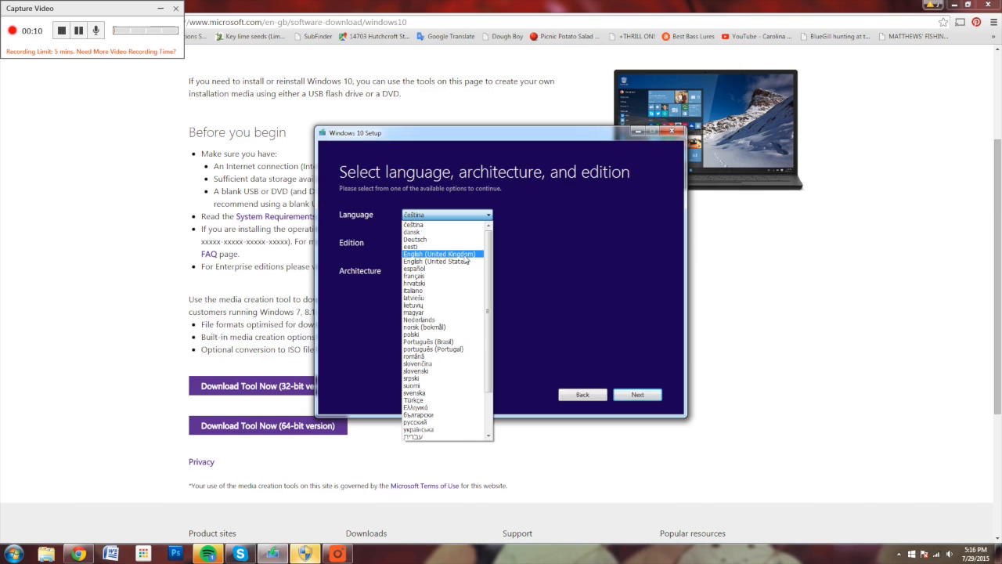
pyautogui.click(439, 261)
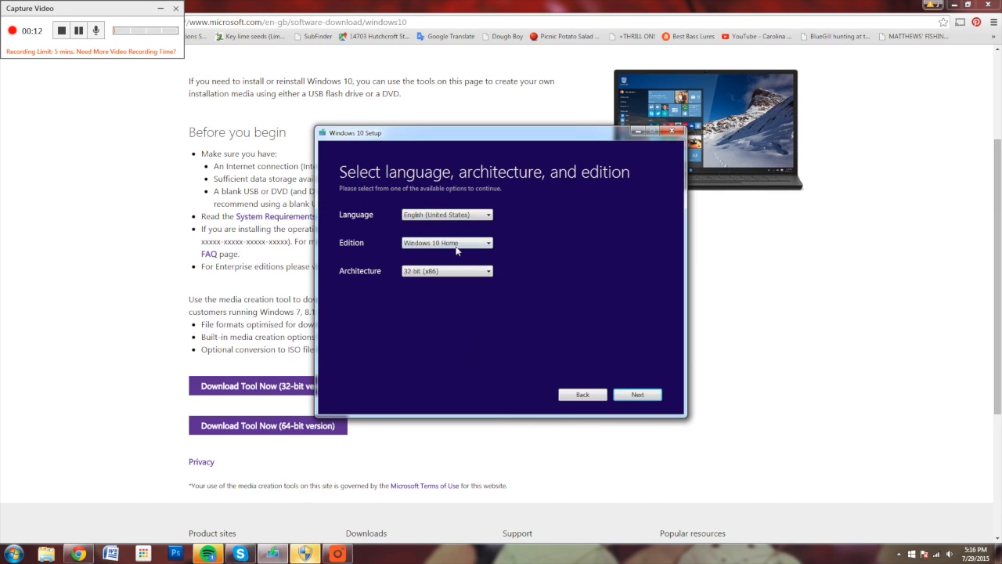
pyautogui.click(457, 244)
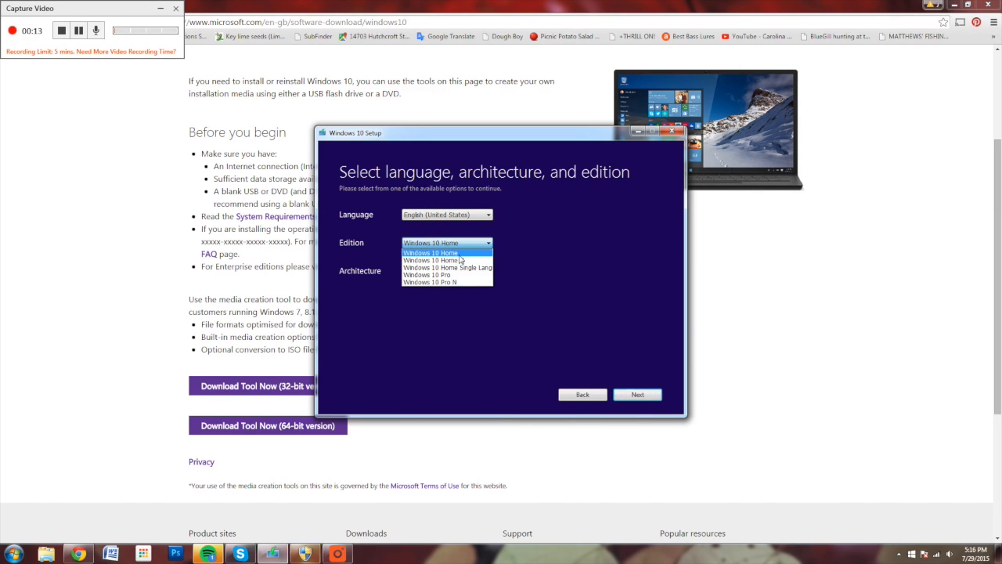
pyautogui.click(461, 259)
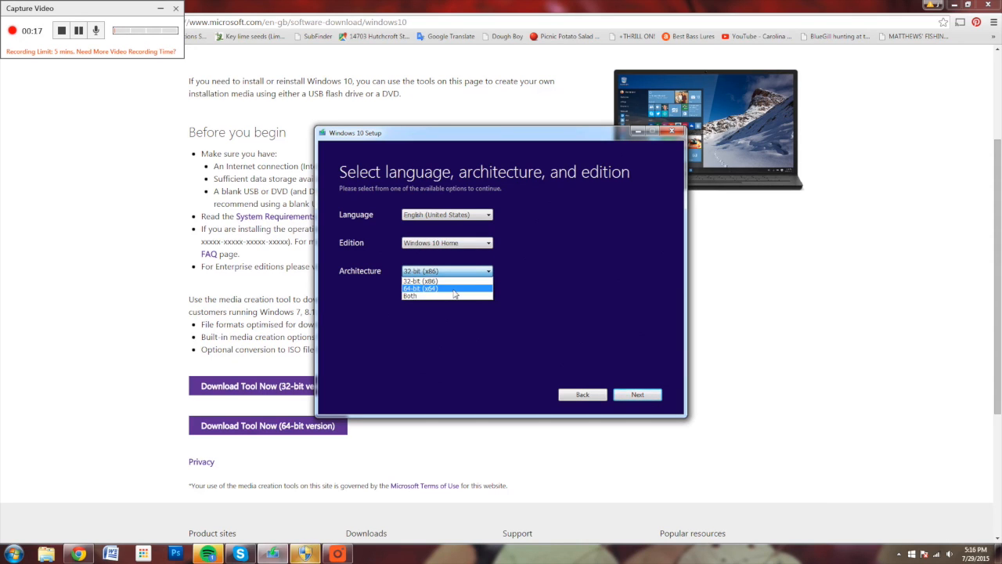
pyautogui.click(454, 290)
# - Confirm USB flash drive as the media and begin downloading Windows 10 at 0%
pyautogui.click(638, 394)
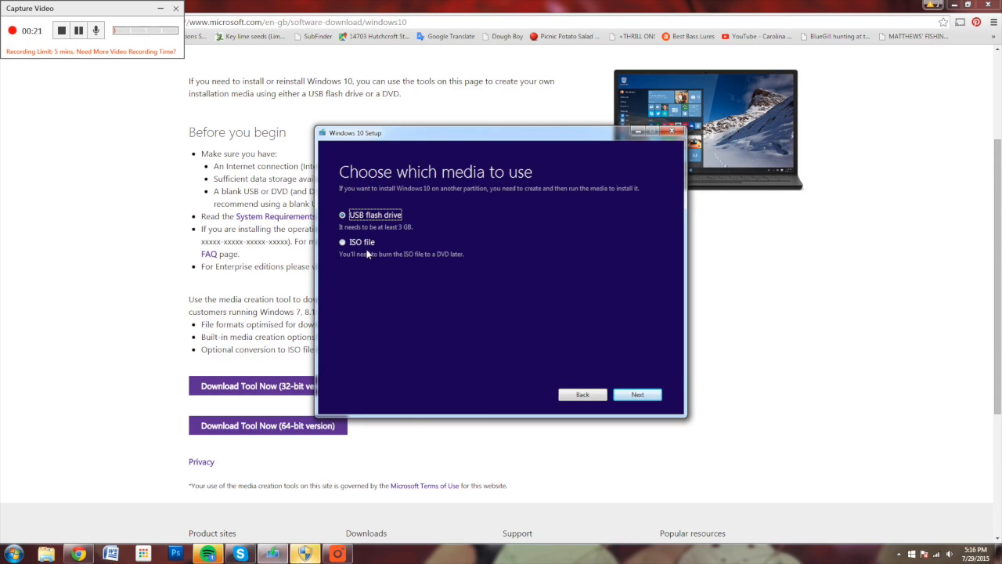
pyautogui.click(638, 395)
pyautogui.click(638, 395)
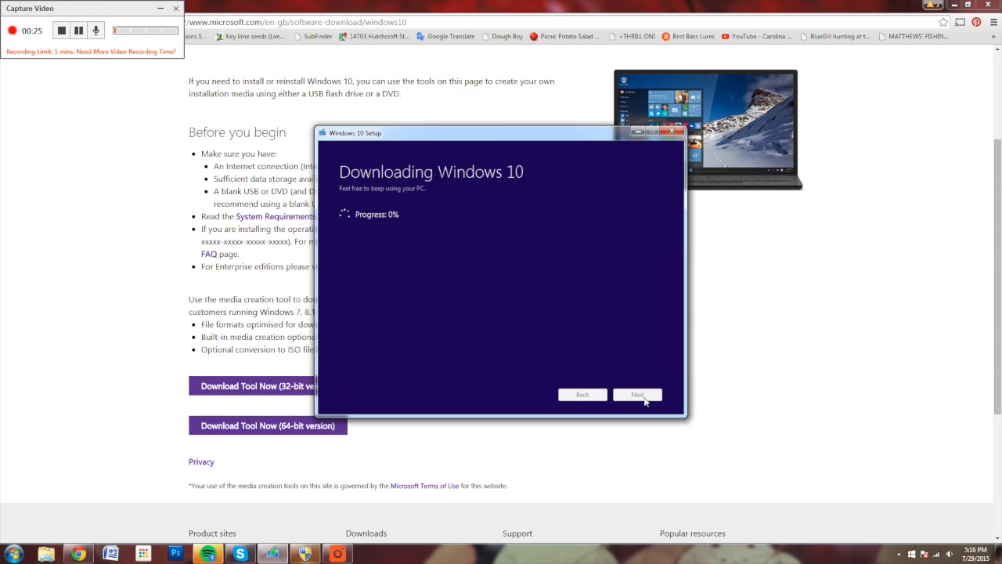